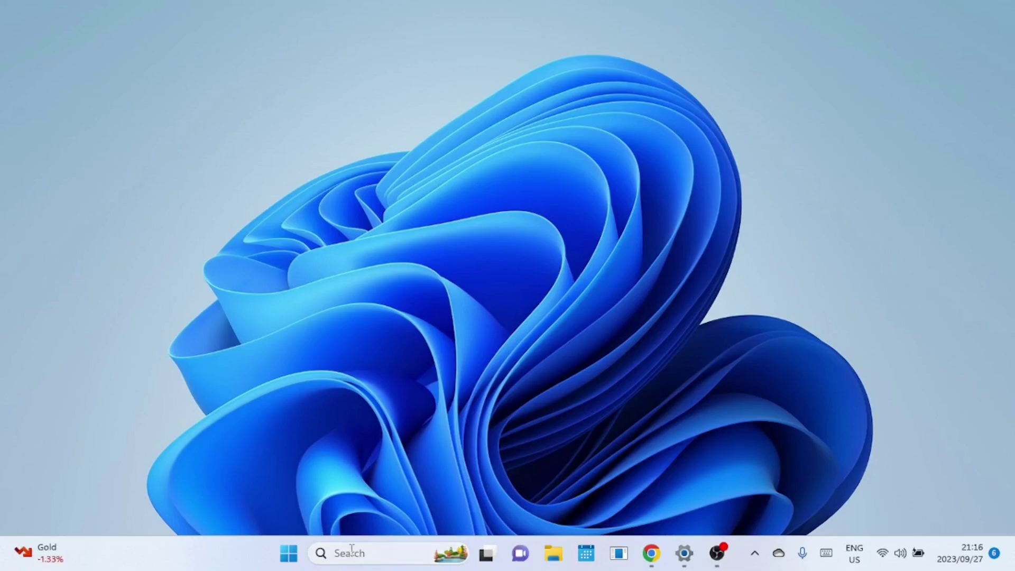
Search for 'setting' to launch Settings and go to Apps > Default apps
left_click(353, 553)
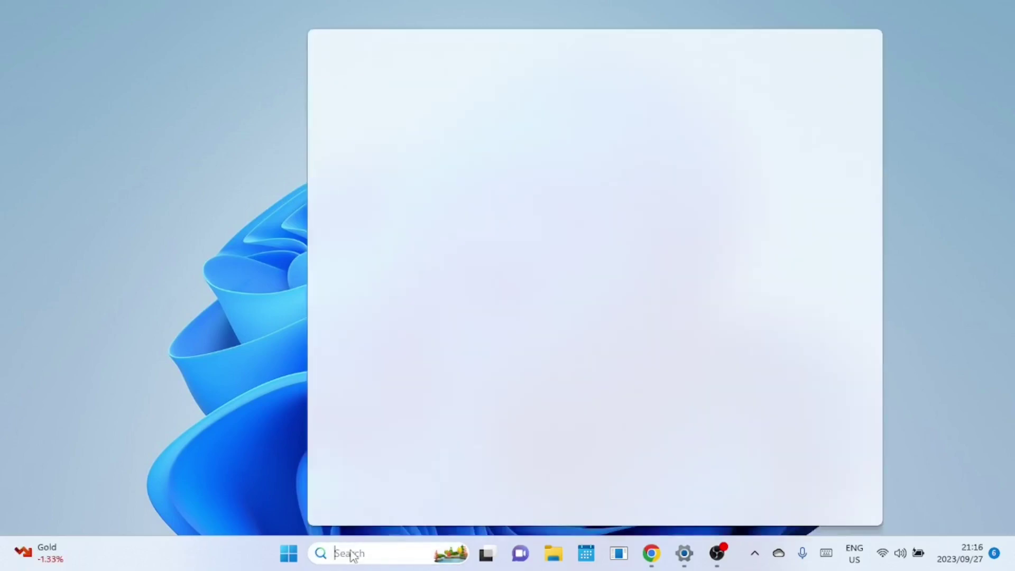
type("setting")
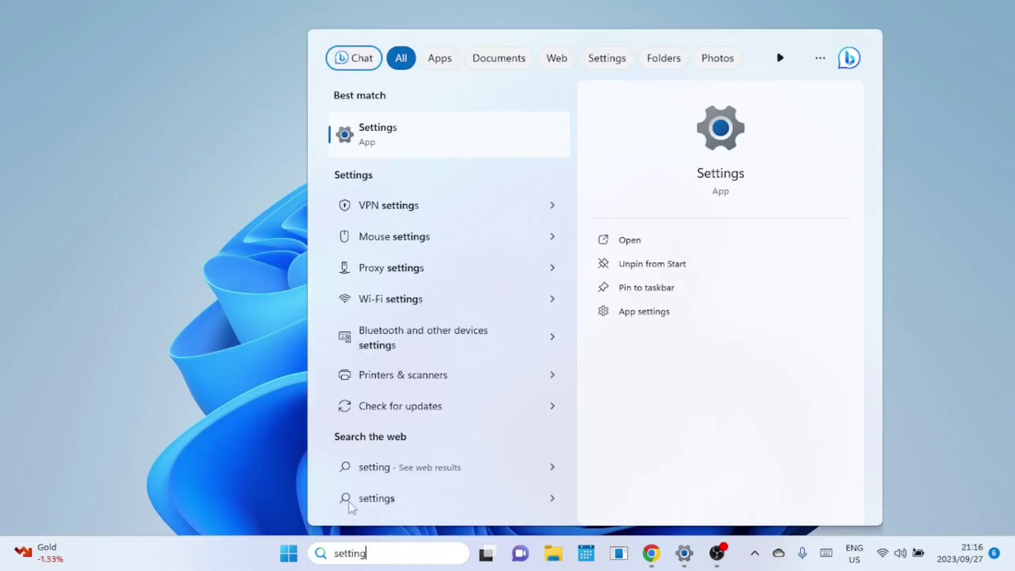
left_click(425, 134)
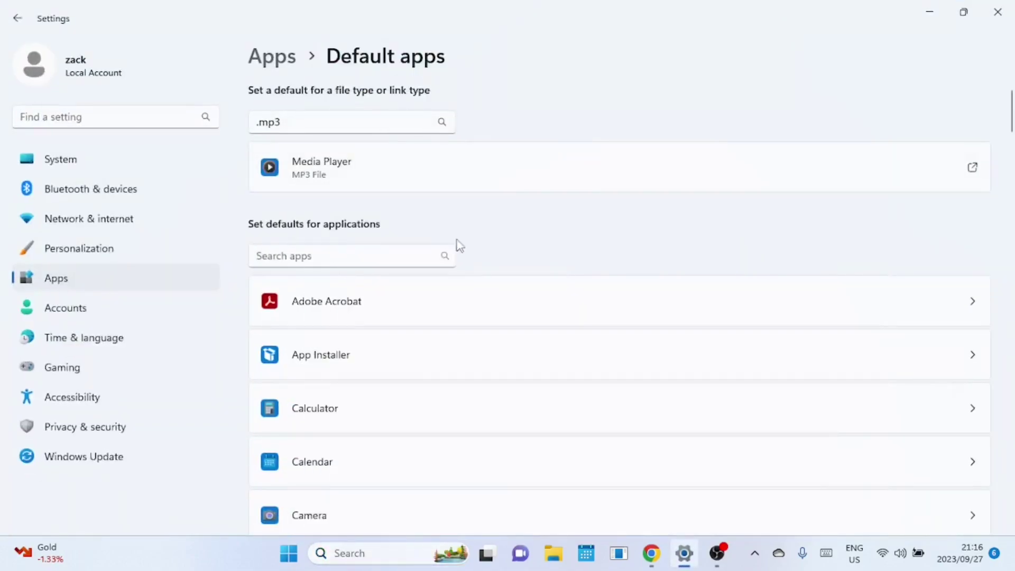
left_click(100, 170)
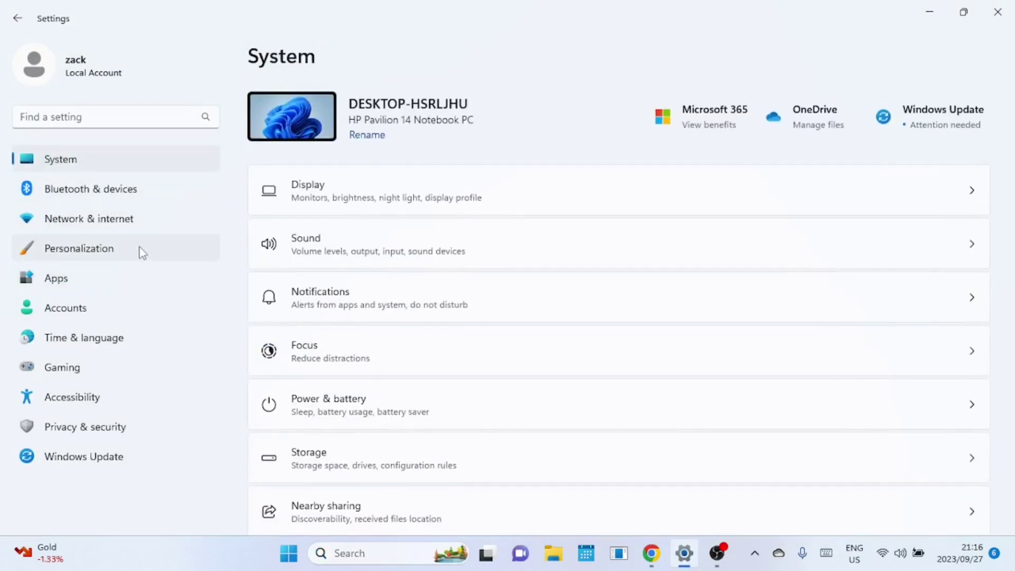
left_click(64, 283)
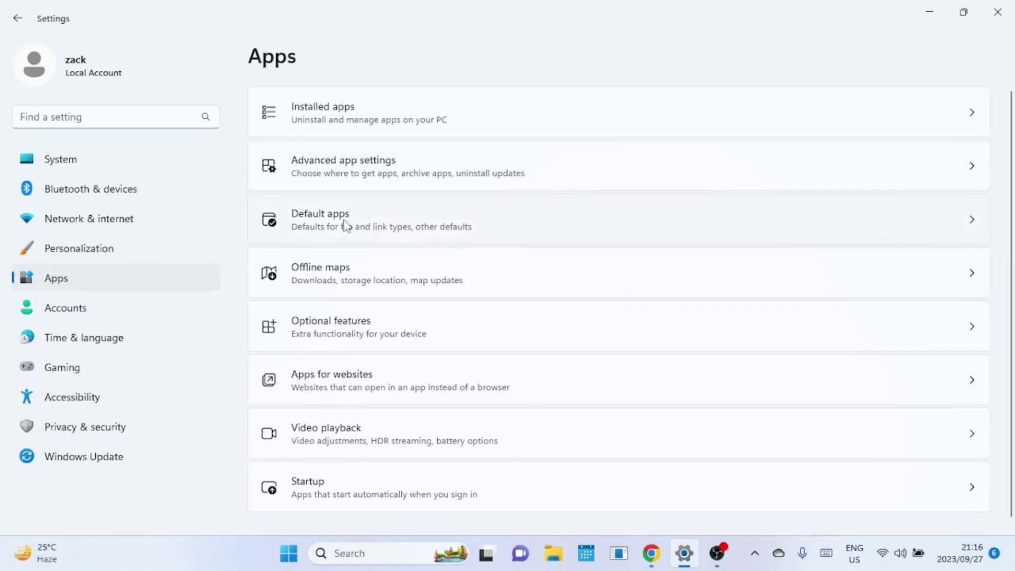
left_click(346, 226)
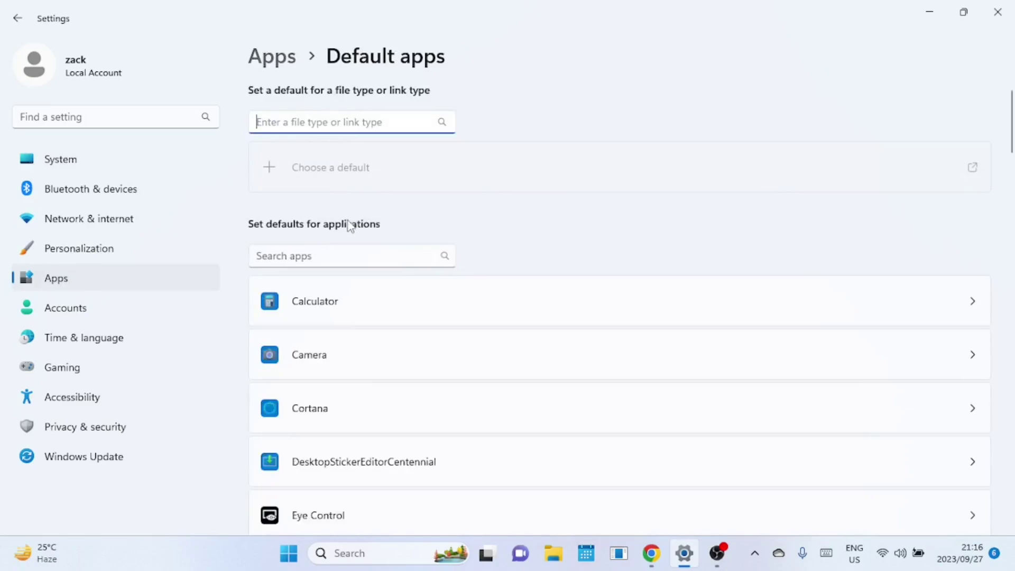
left_click(357, 260)
Filter apps by 'vlc', open VLC media player and make it the .mp4 default
type("vlc")
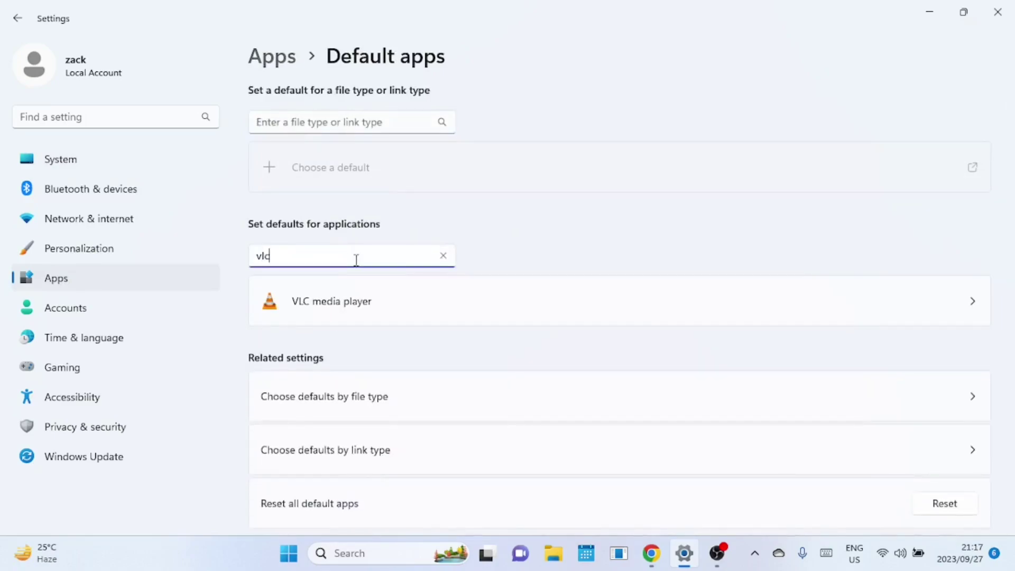
left_click(357, 302)
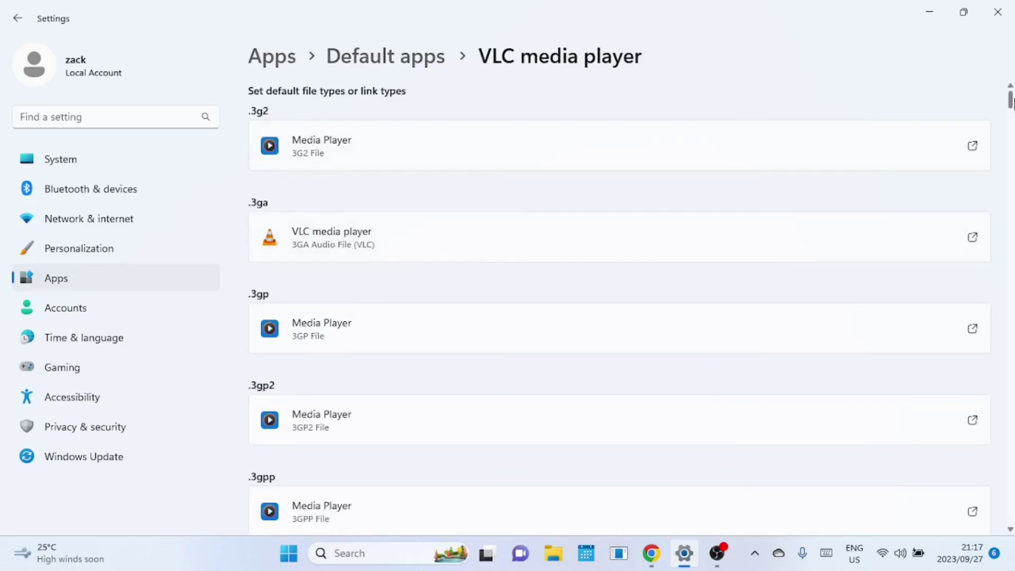
left_click_drag(1011, 100, 1011, 293)
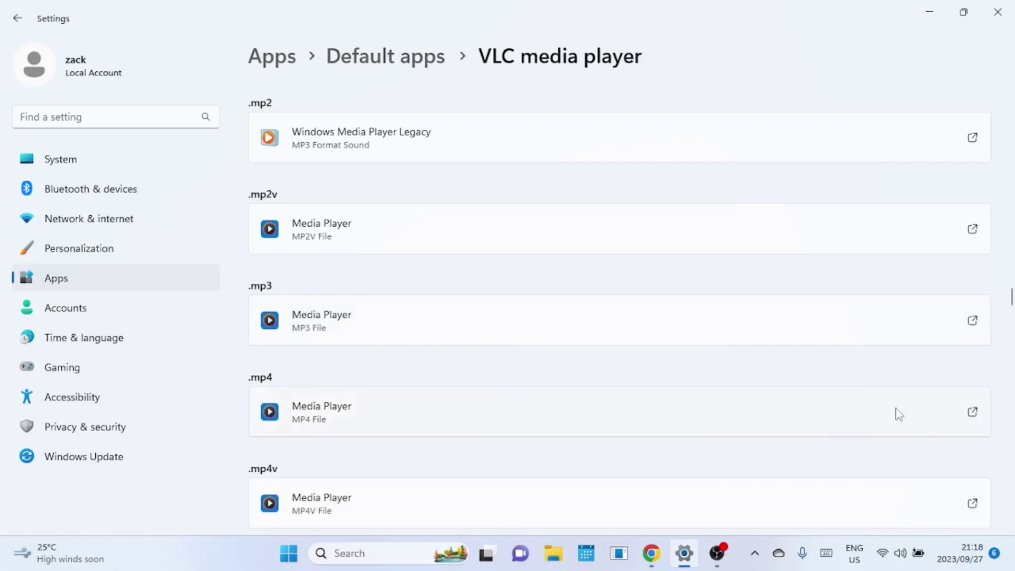
left_click(974, 418)
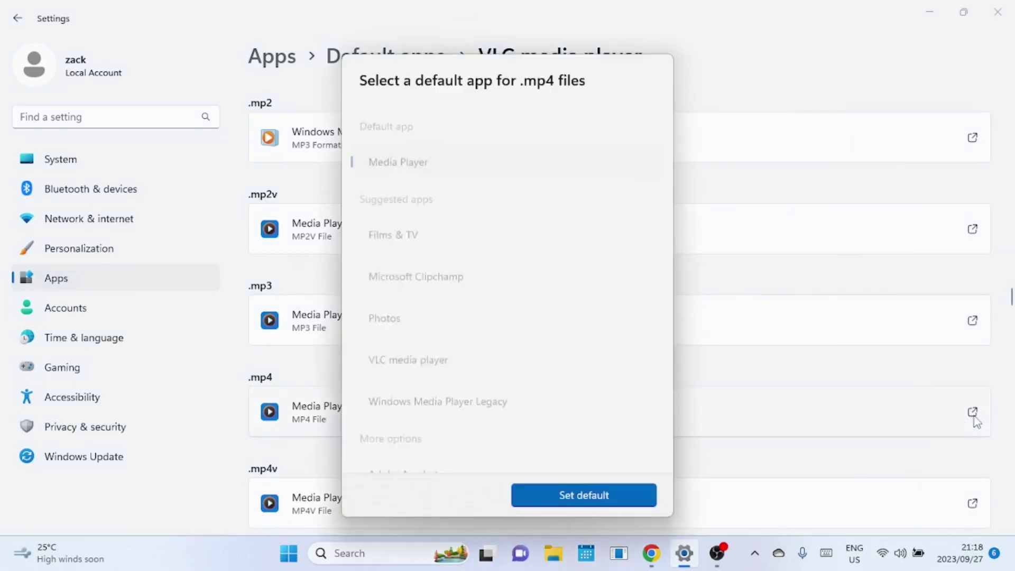
left_click(448, 353)
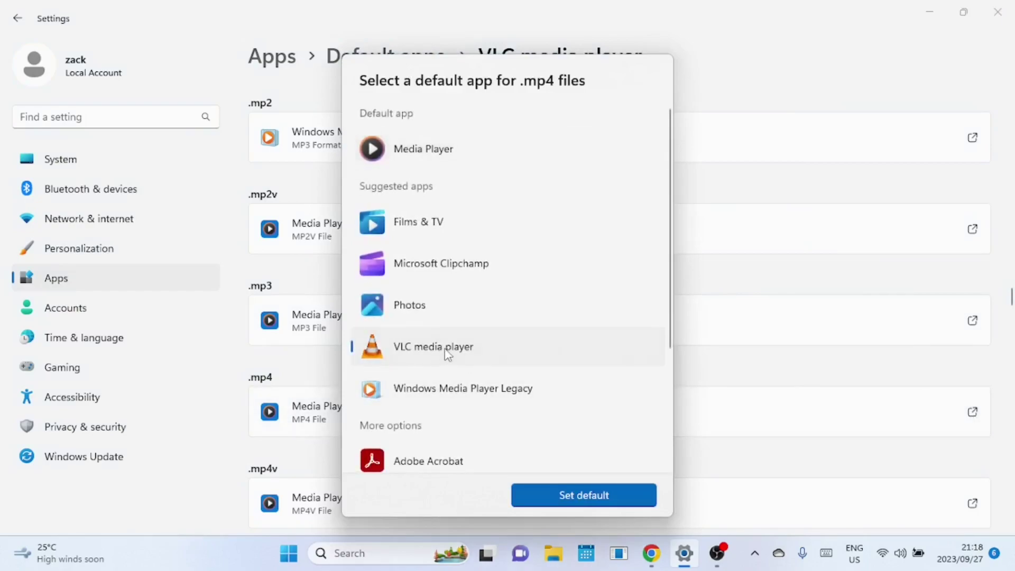
left_click(574, 491)
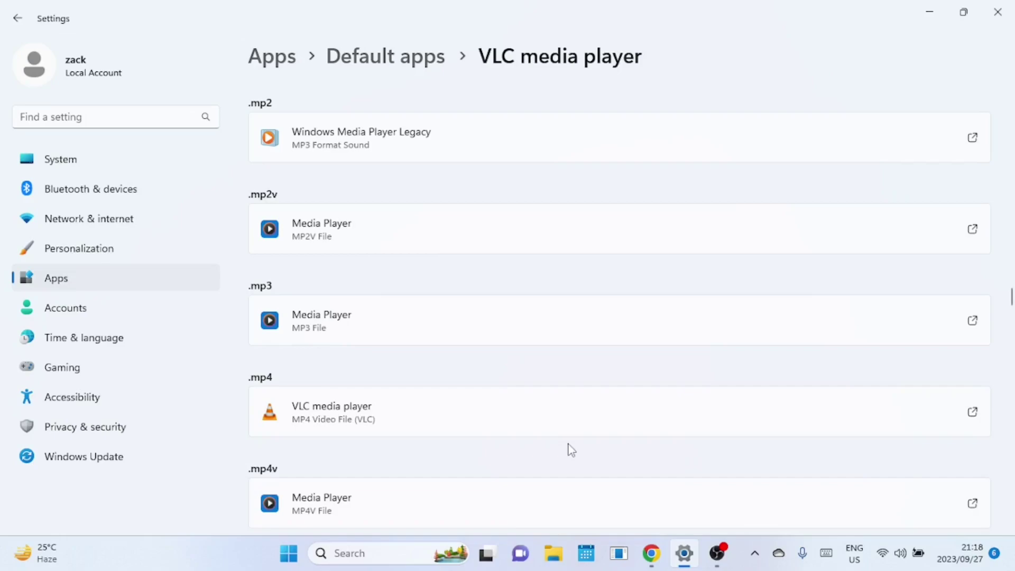
left_click(974, 412)
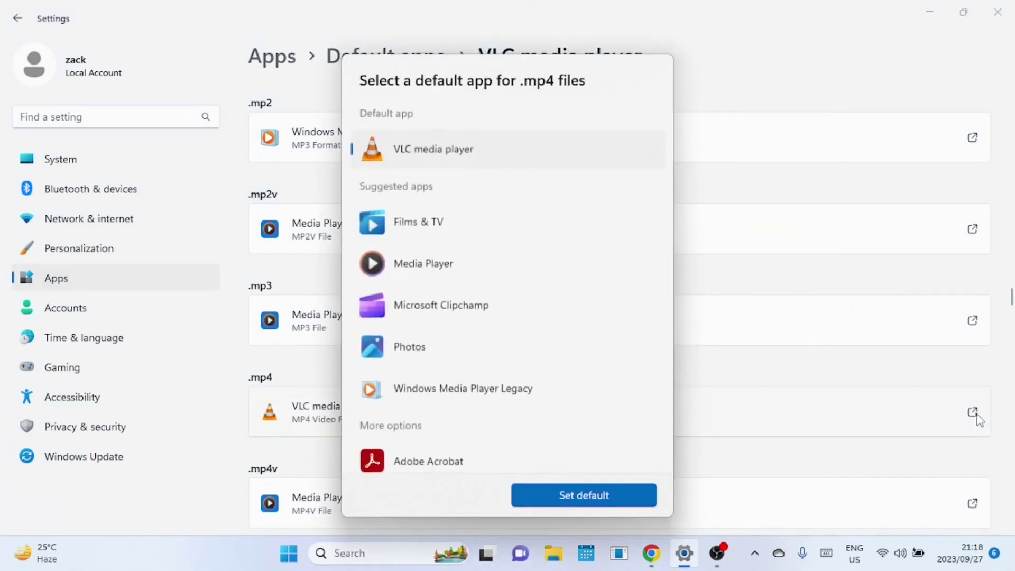
Check the Microsoft Store and PC-browse options for .mp4, then cancel and close the picker
scroll(666, 294, "down", 3)
left_click_drag(665, 293, 655, 335)
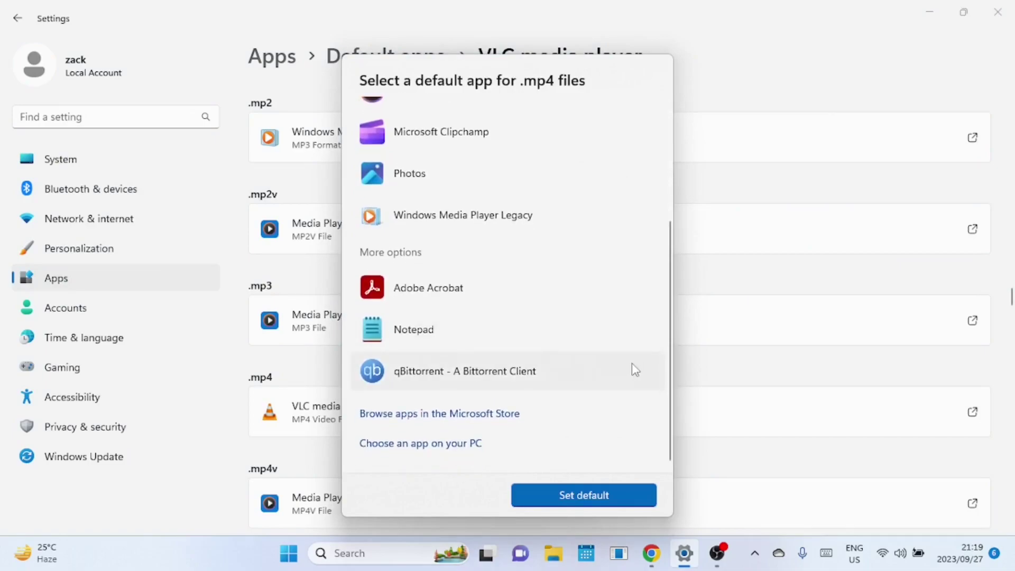
left_click(516, 418)
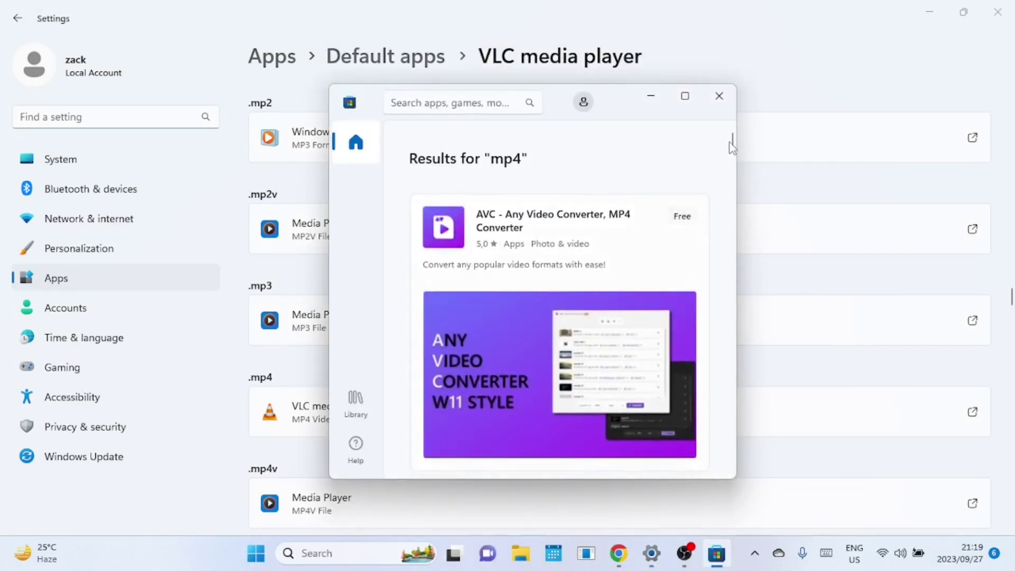
left_click_drag(731, 141, 730, 188)
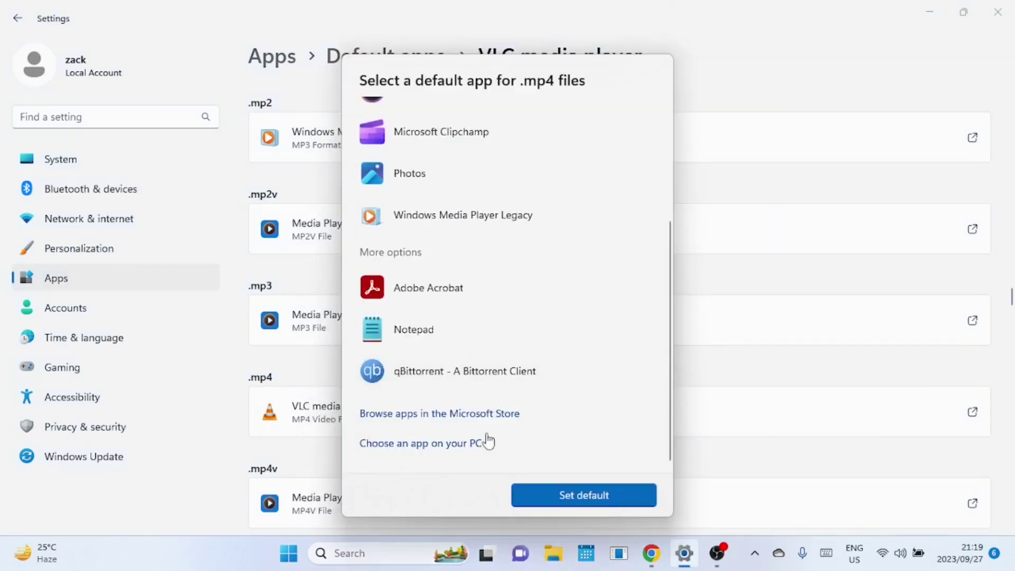
left_click(465, 452)
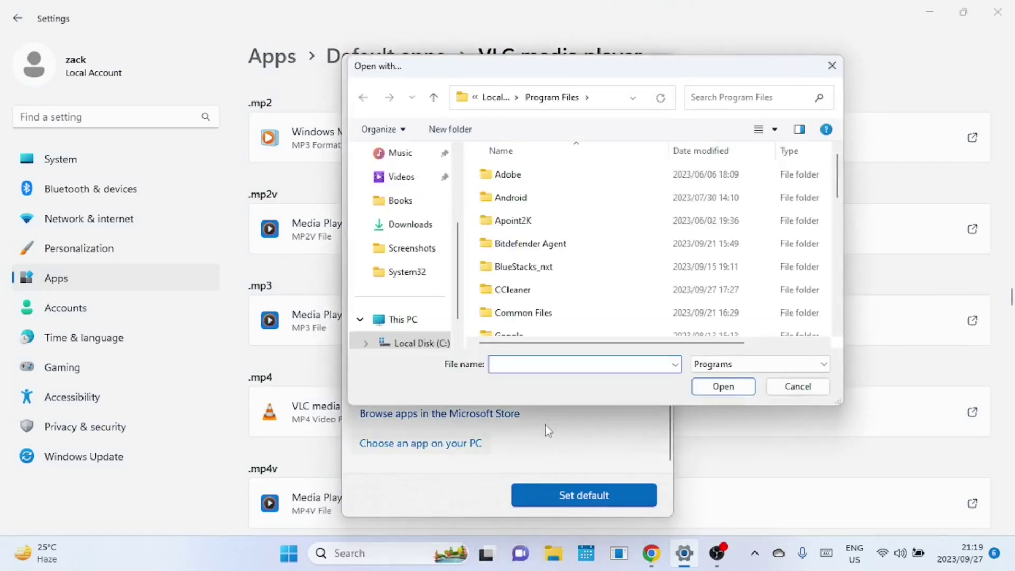
left_click(778, 391)
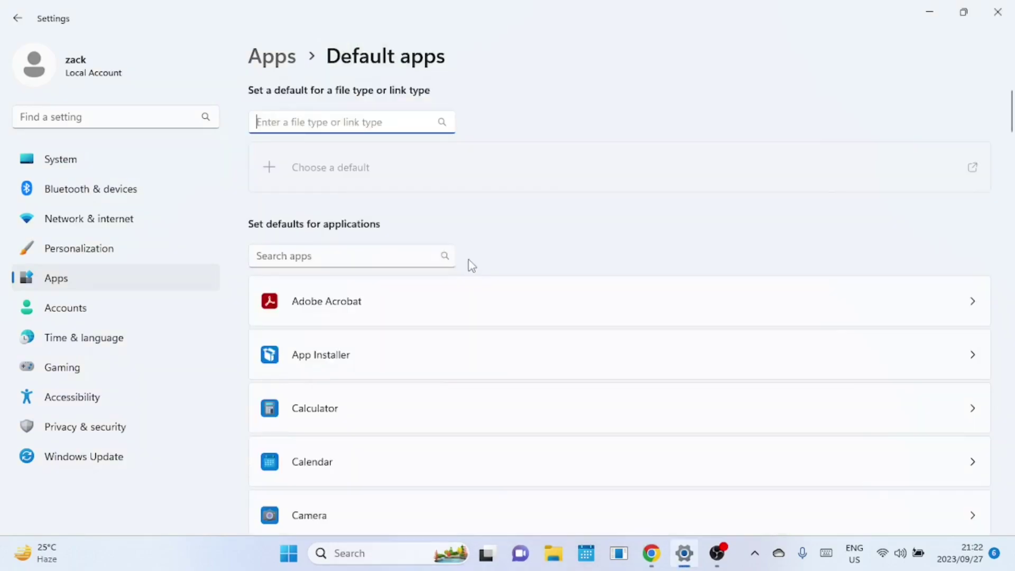
left_click(363, 118)
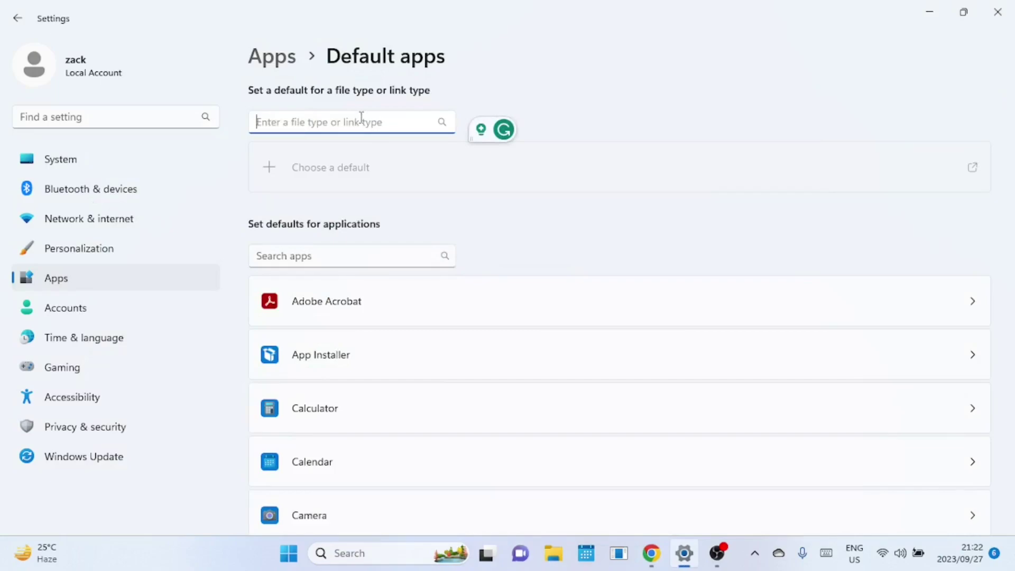
Look up the current default app for .mp3 files
type(".mp3")
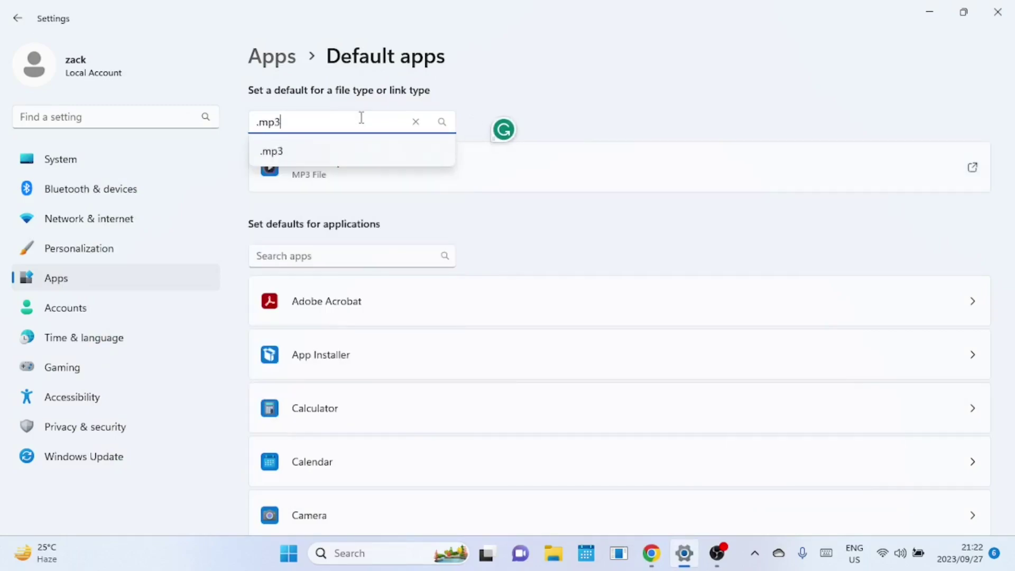
left_click(305, 150)
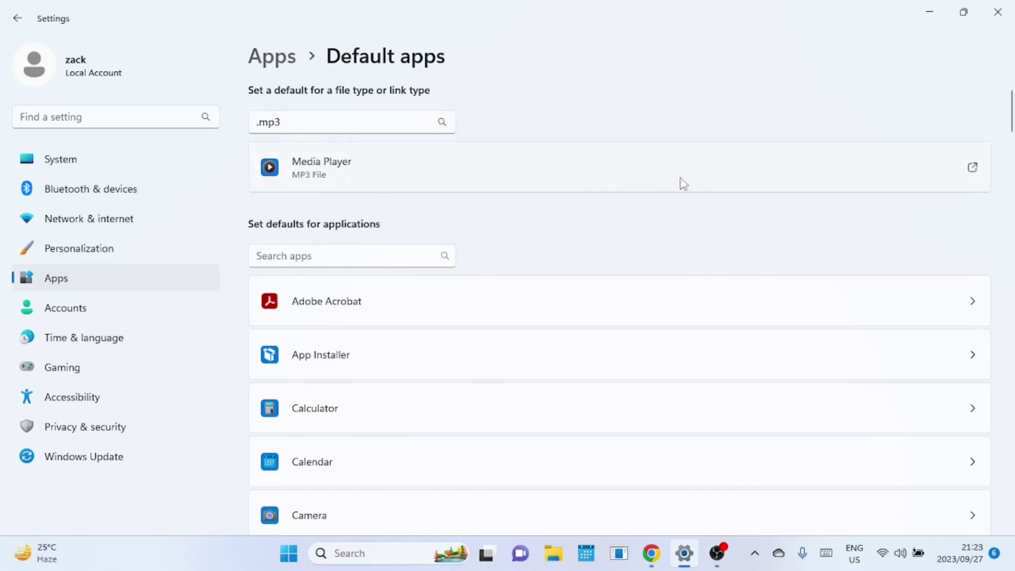
left_click(311, 125)
Make VLC media player the default app for .flv files
key("BackSpace")
key("BackSpace")
key("BackSpace")
type("fl")
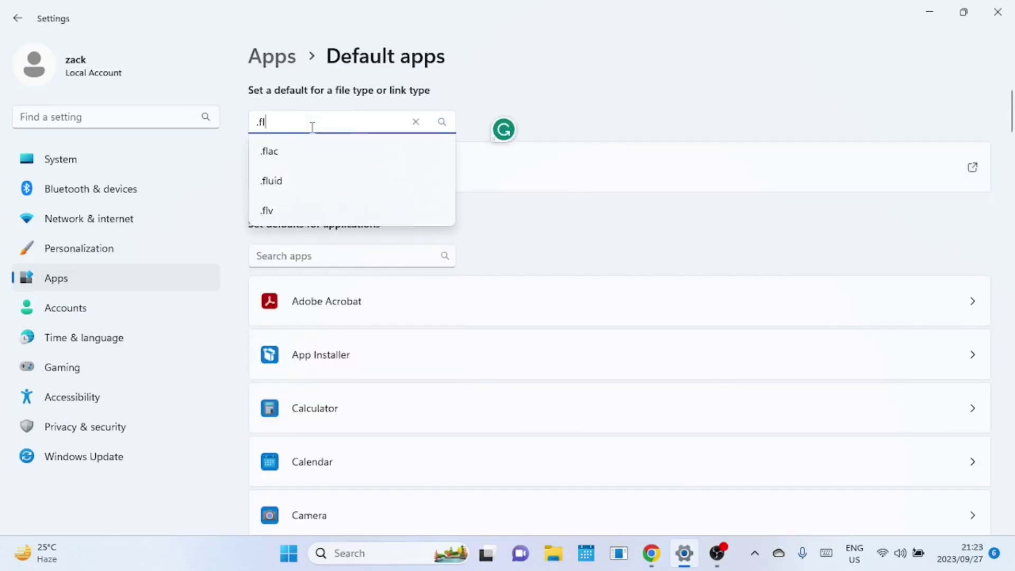
left_click(270, 211)
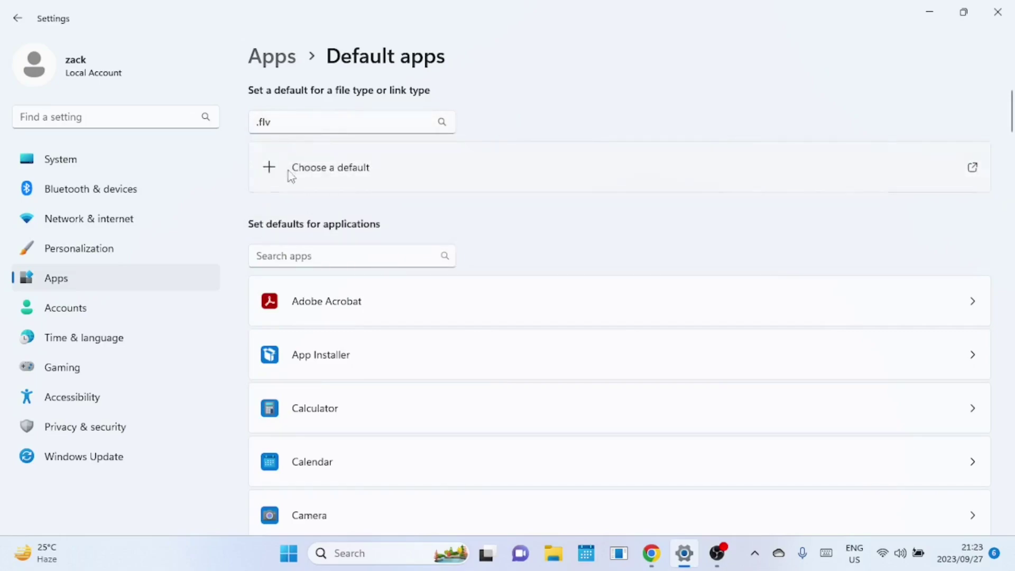
left_click(367, 181)
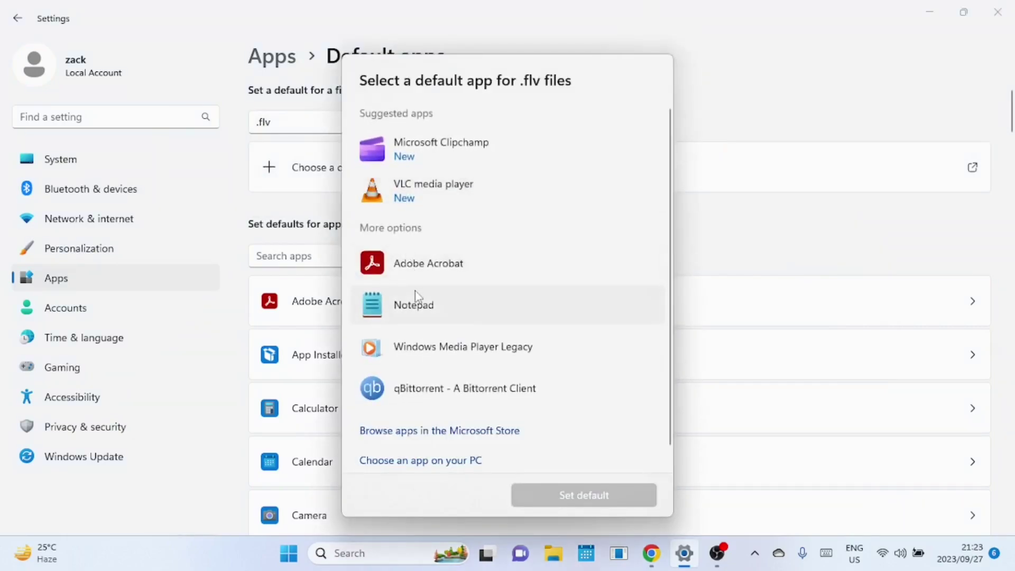
left_click(446, 203)
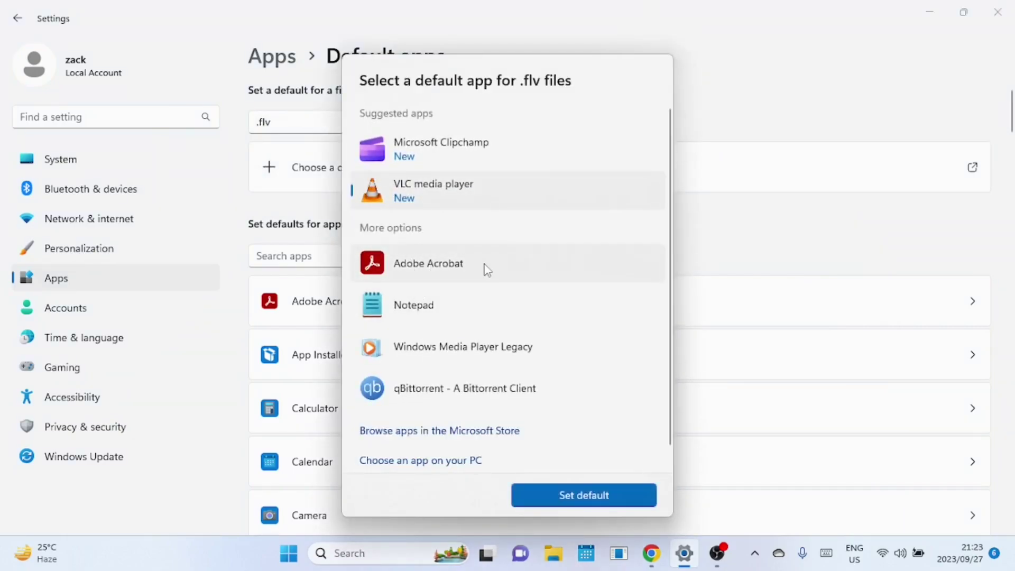
left_click(603, 497)
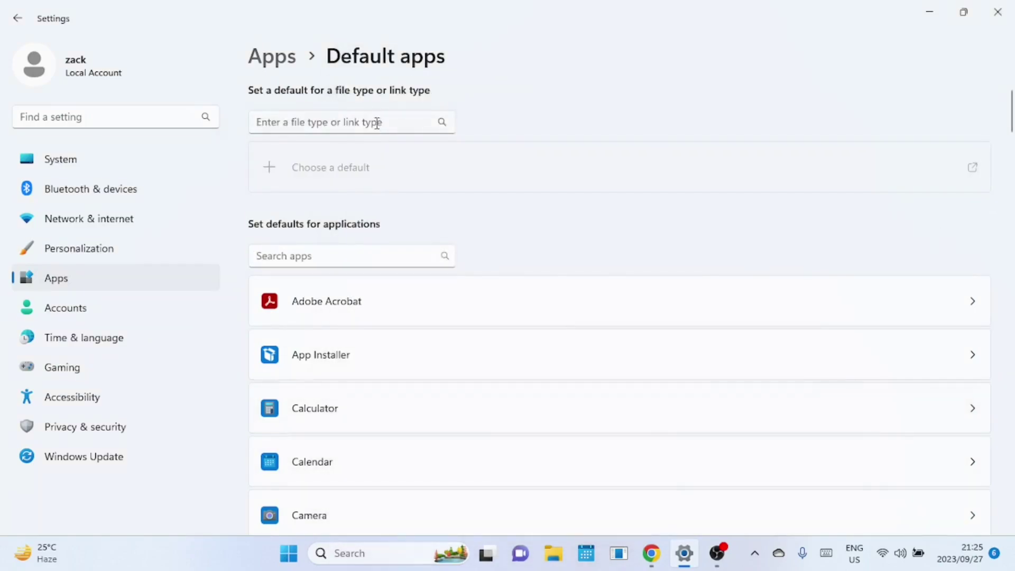
Look up the current default app for FTP links
left_click(376, 123)
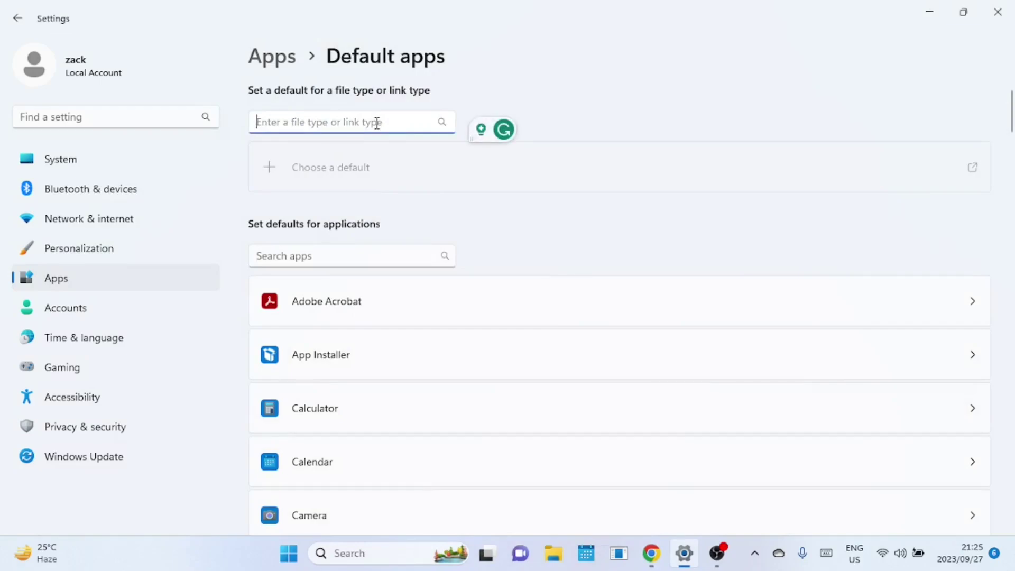
type("ftp")
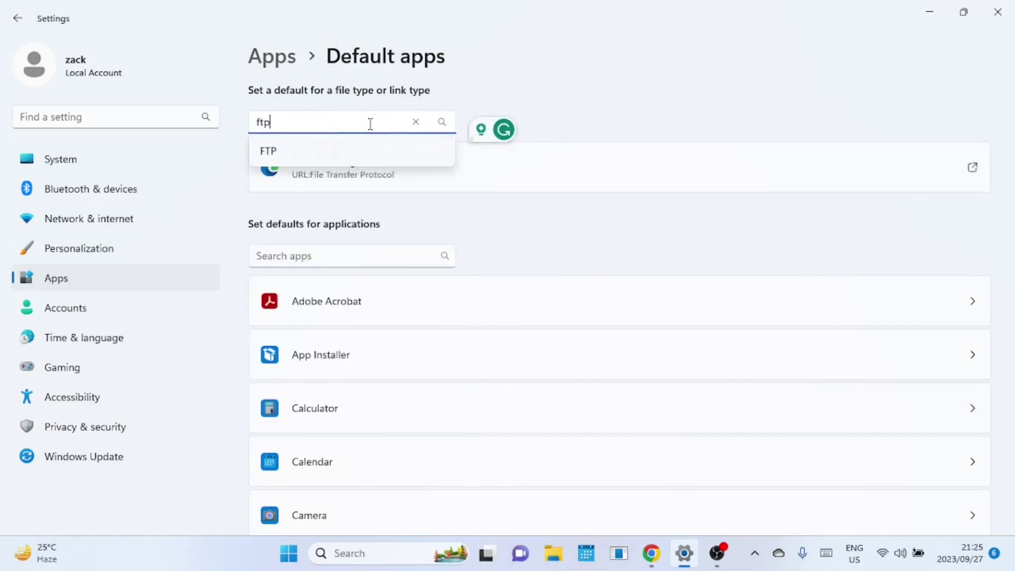
left_click(309, 153)
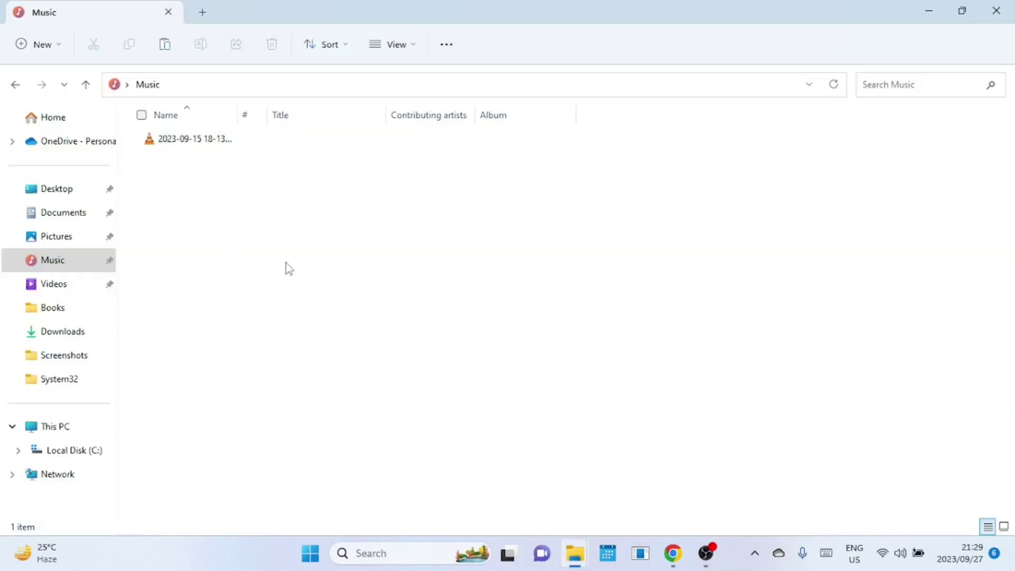
Set the .mkv video in Music to always open with Media Player via Open with
right_click(203, 151)
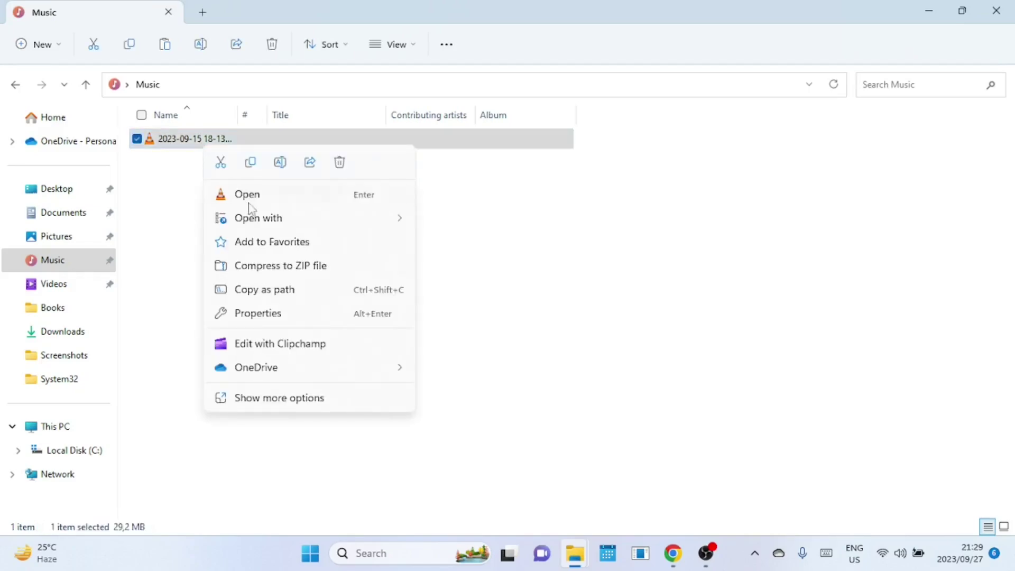
mouse_move(279, 231)
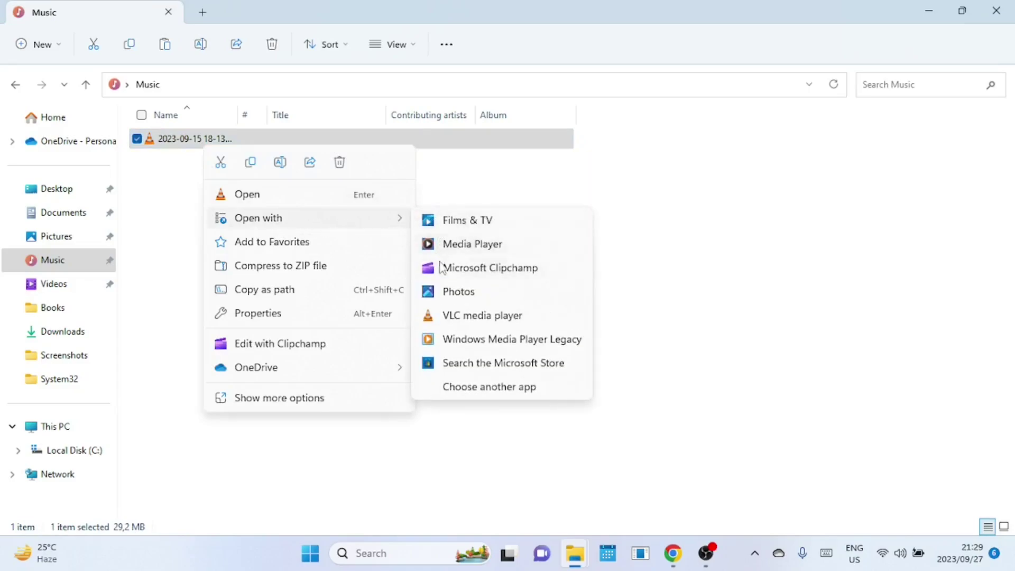
left_click(486, 389)
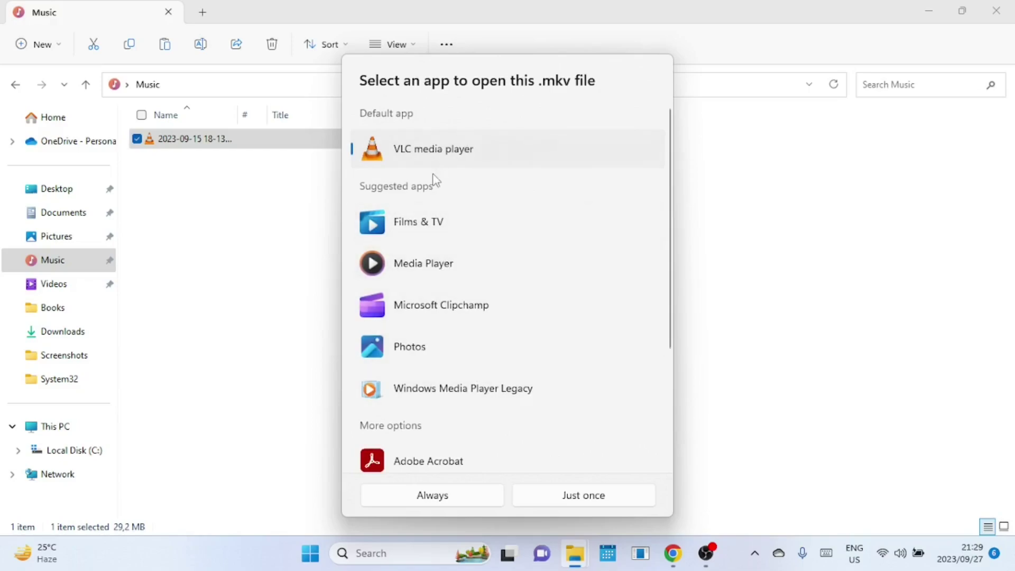
left_click(439, 271)
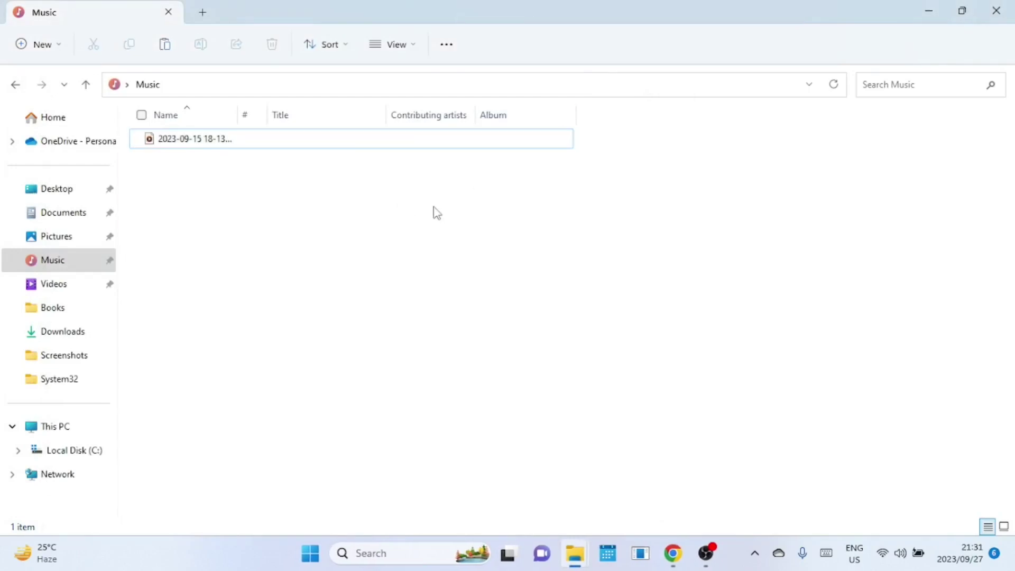
In the .mkv file's Properties, change its opening app to VLC media player and apply
left_click(190, 148)
right_click(190, 147)
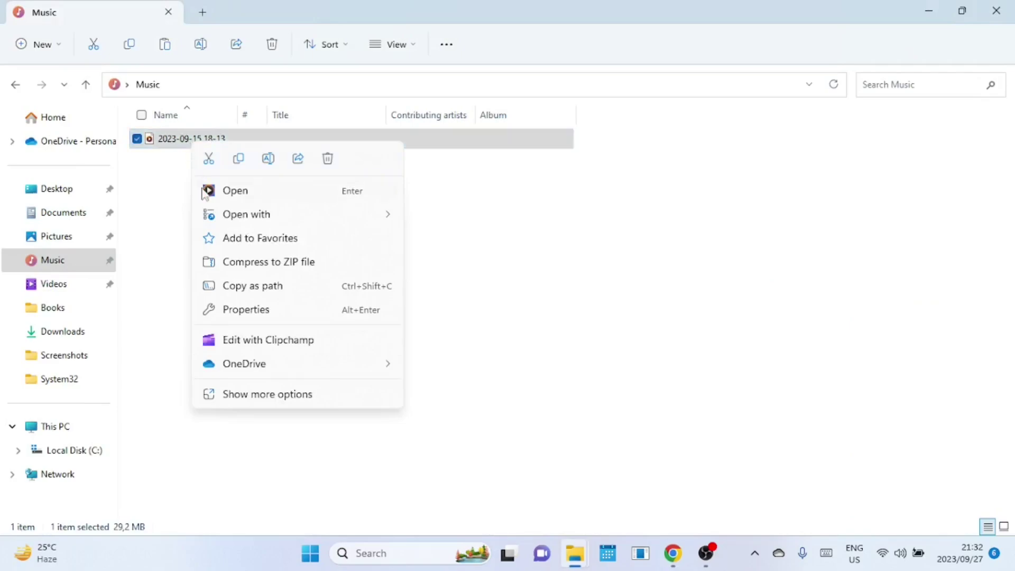
left_click(247, 312)
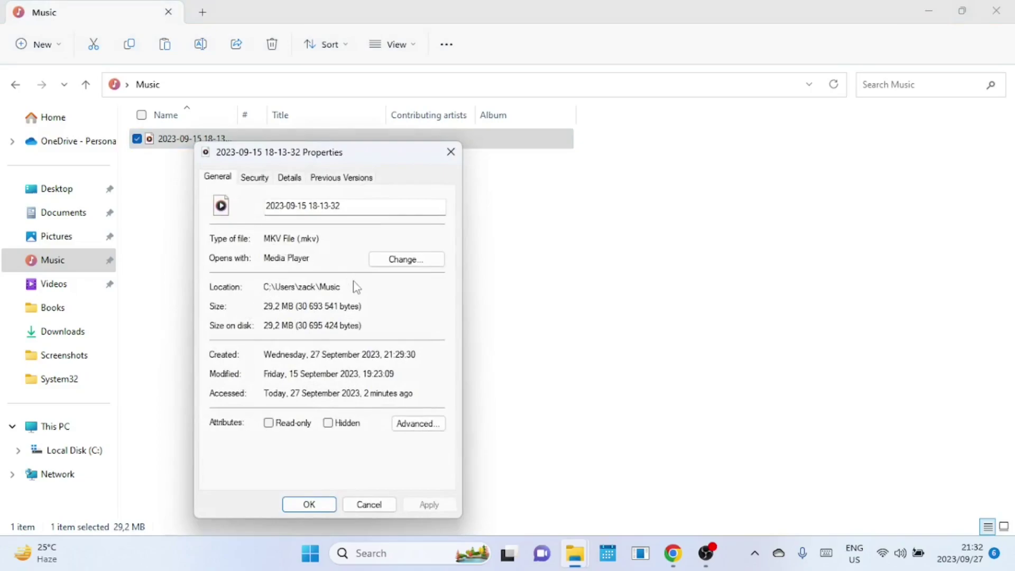
left_click(394, 261)
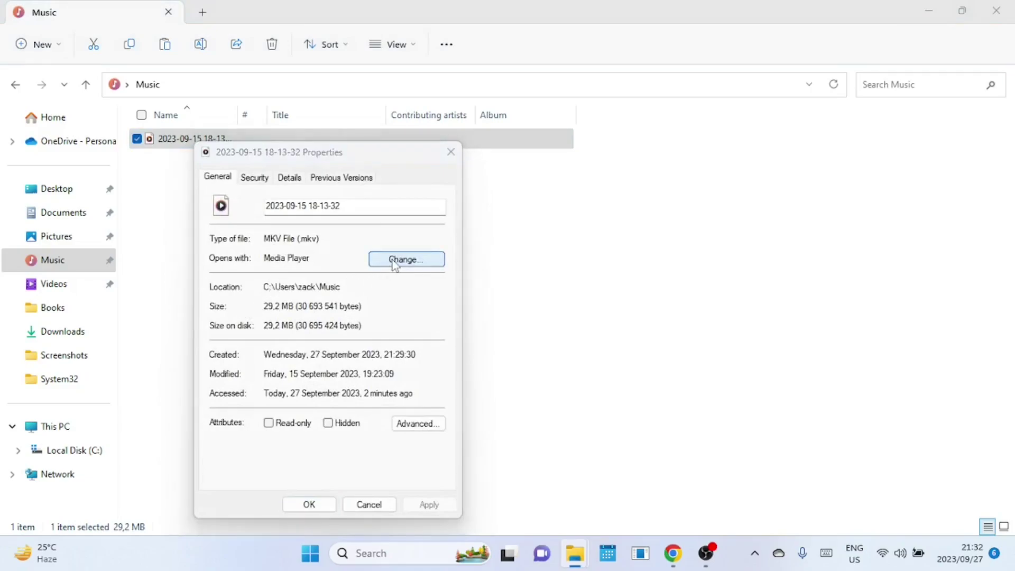
left_click(429, 352)
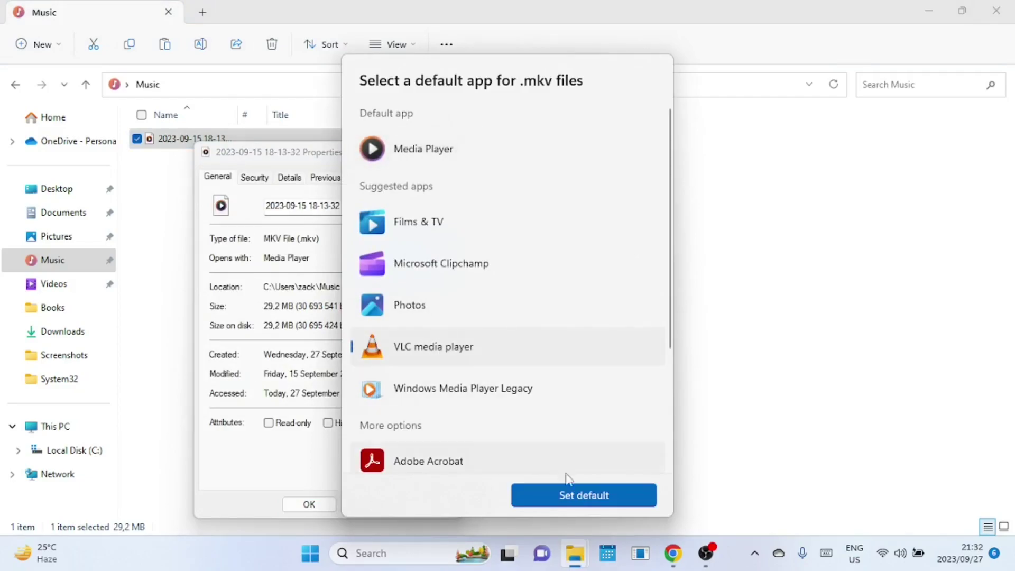
left_click(583, 496)
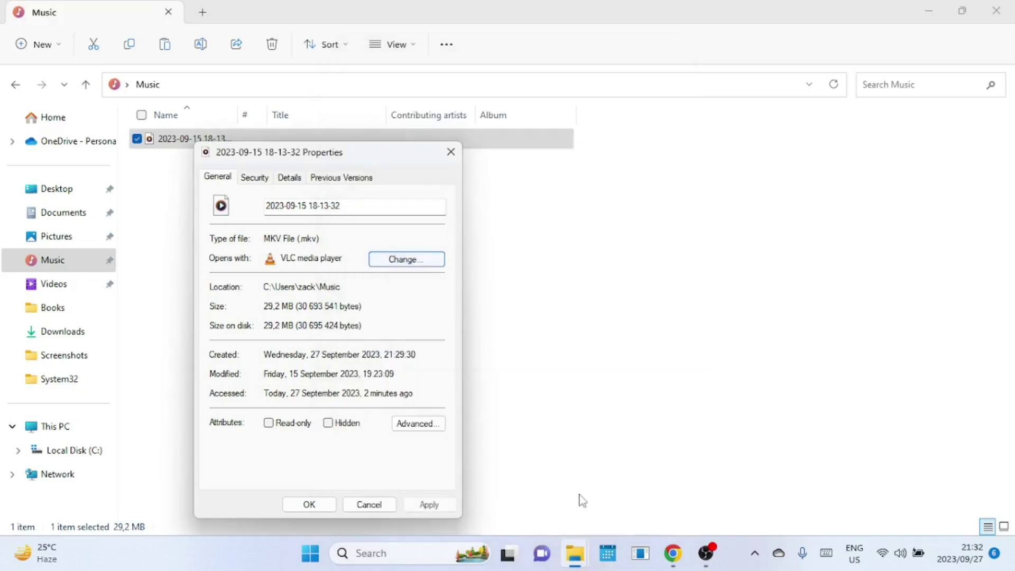
left_click(439, 506)
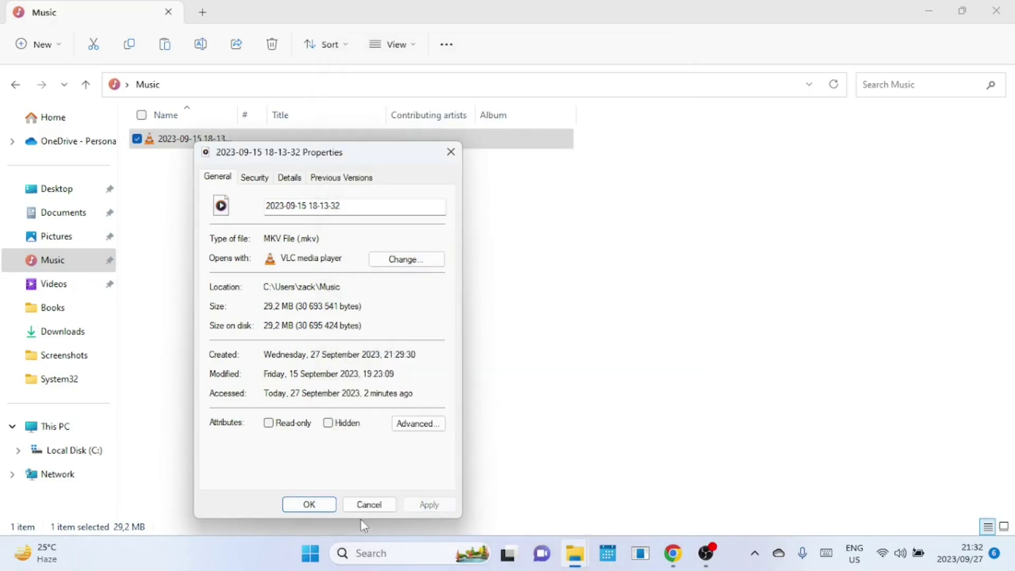
left_click(318, 508)
left_click(307, 434)
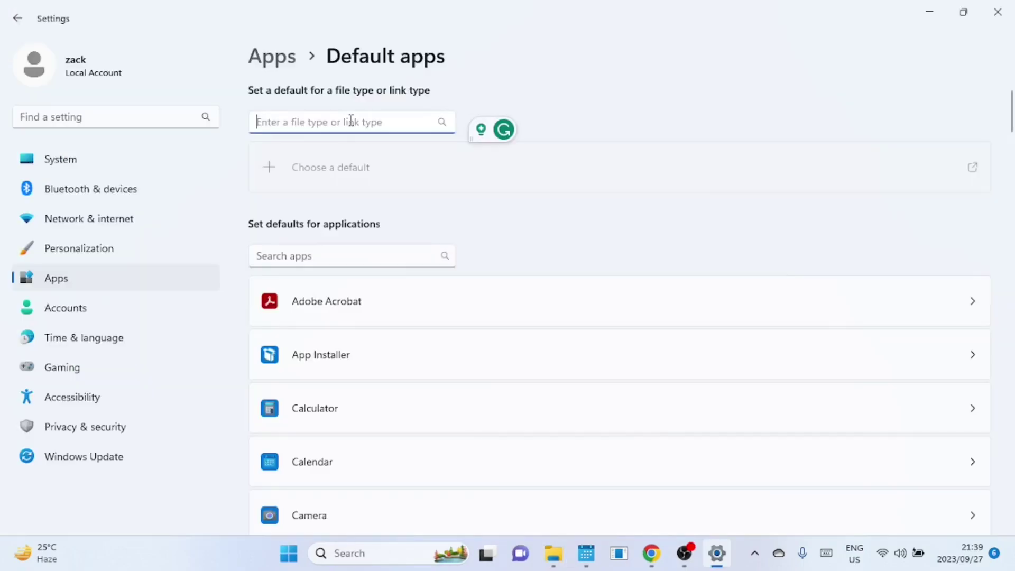
Confirm .jpg files open with Photos, then erase the file-type search text
type("jpg")
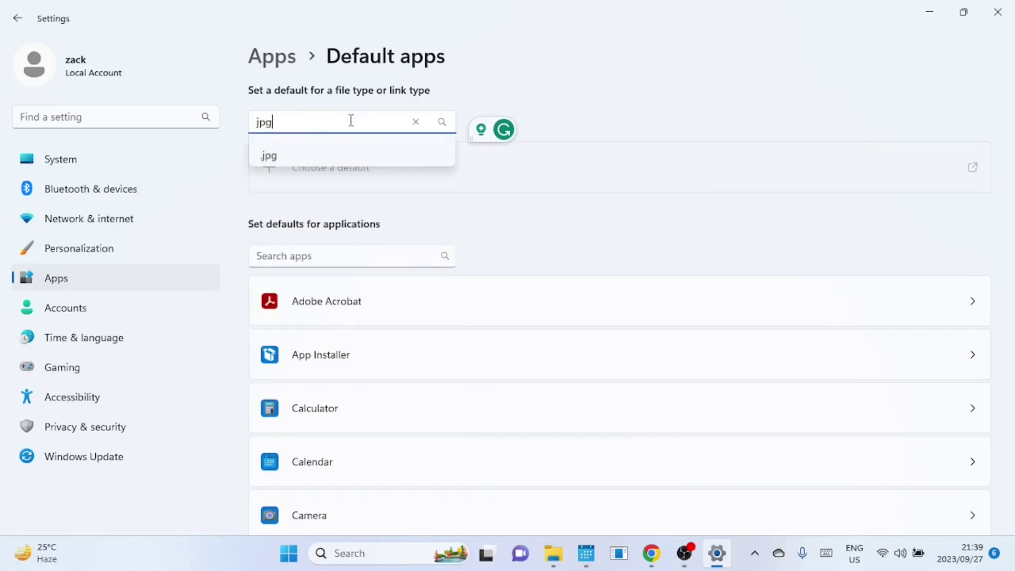
left_click(295, 150)
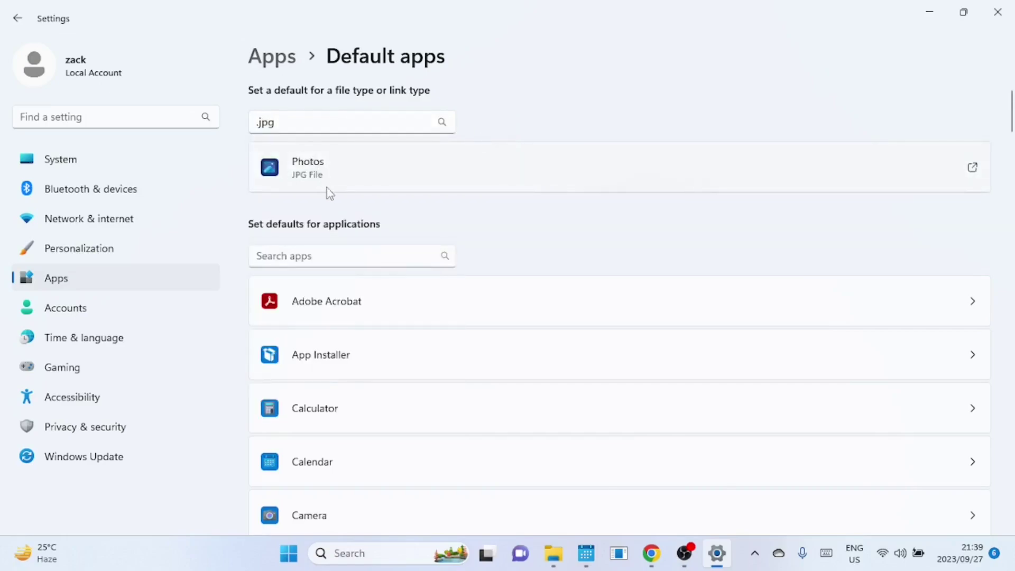
key("BackSpace")
key("BackSpace")
key("BackSpace")
type(".p")
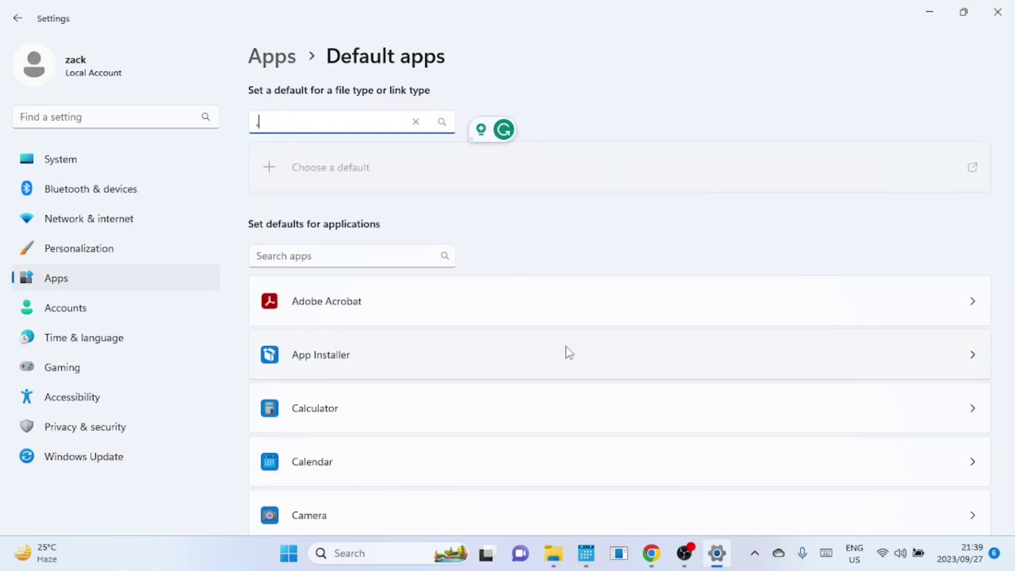
key("BackSpace")
type(".png")
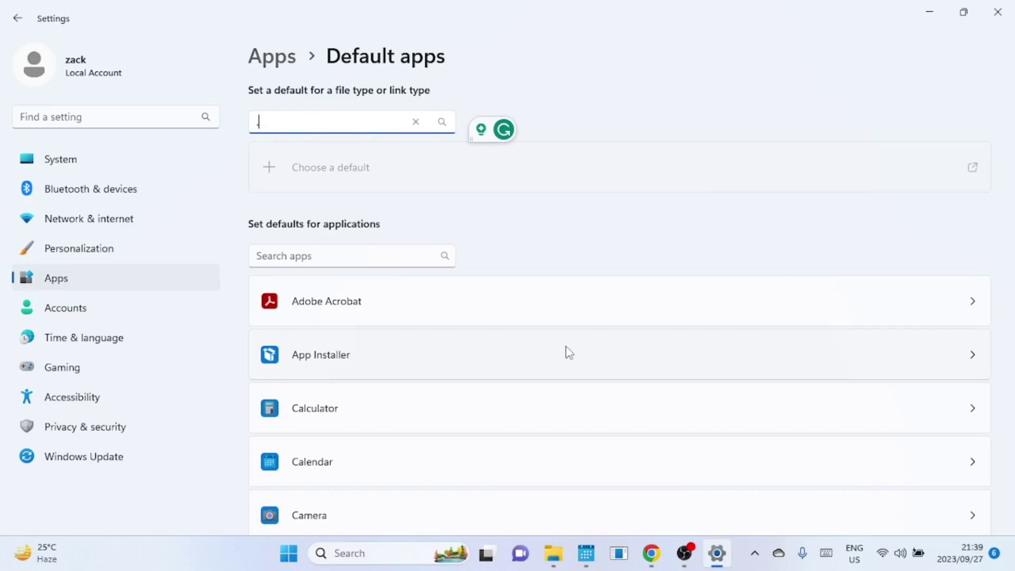